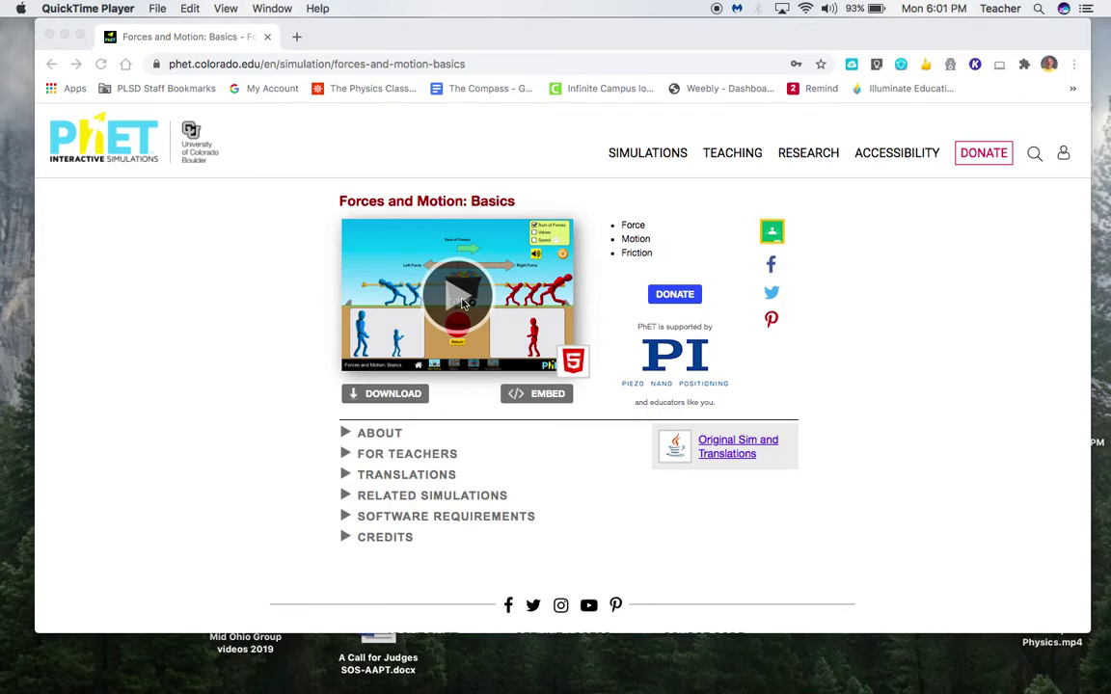
Launch the Forces and Motion: Basics HTML5 sim from its PhET page in Chrome.
click(463, 303)
click(461, 303)
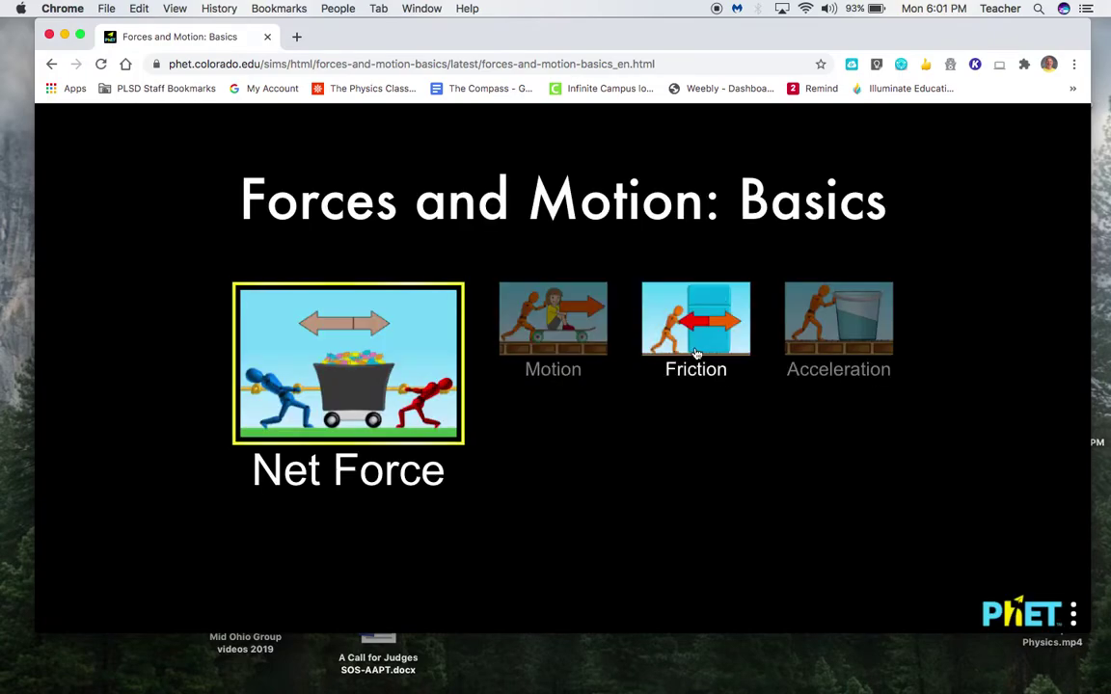
Select the Friction icon on the sim home screen and open that screen.
click(697, 353)
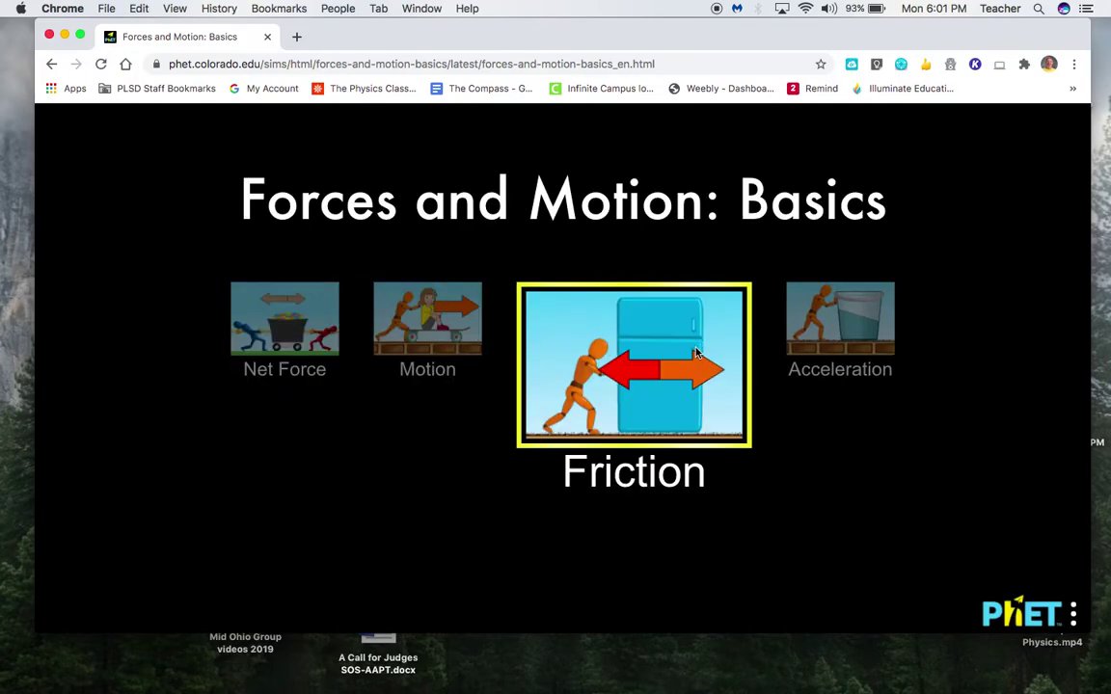
click(642, 409)
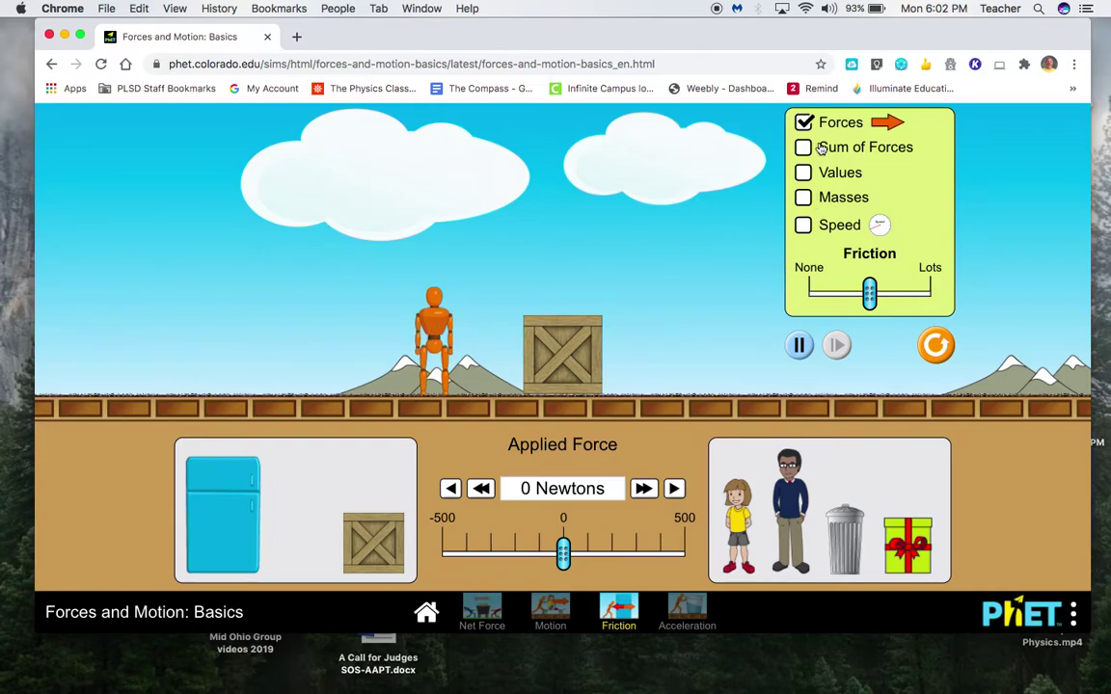
Show masses and the speedometer, and set the Friction slider to None for an icy floor.
click(804, 199)
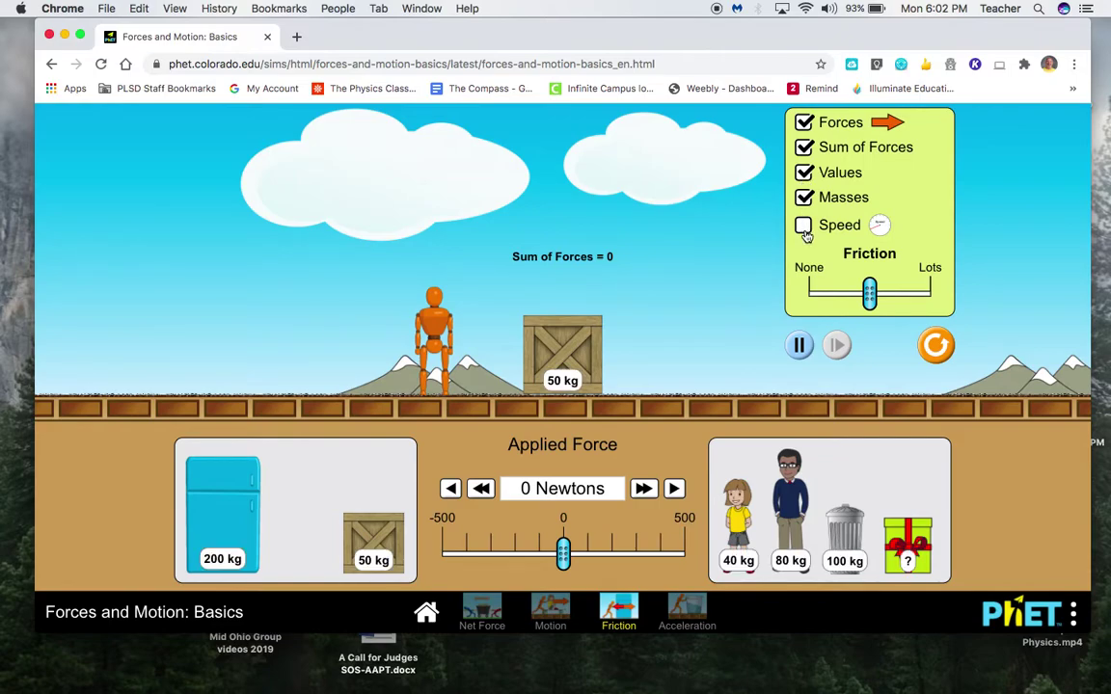
click(804, 228)
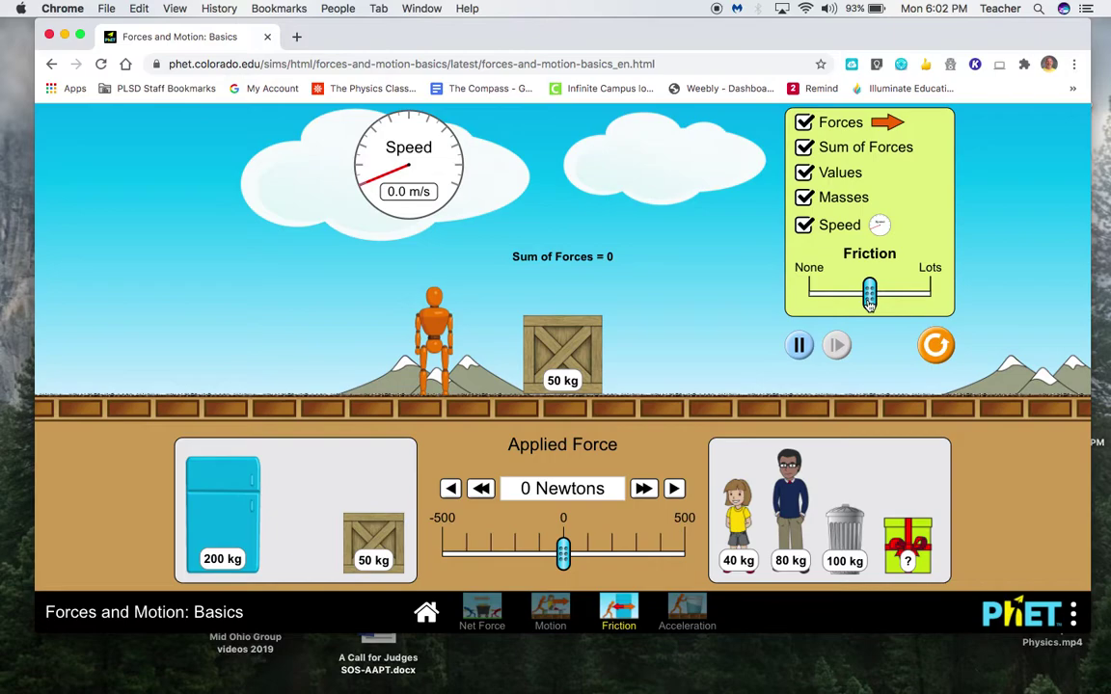
drag(871, 303, 812, 299)
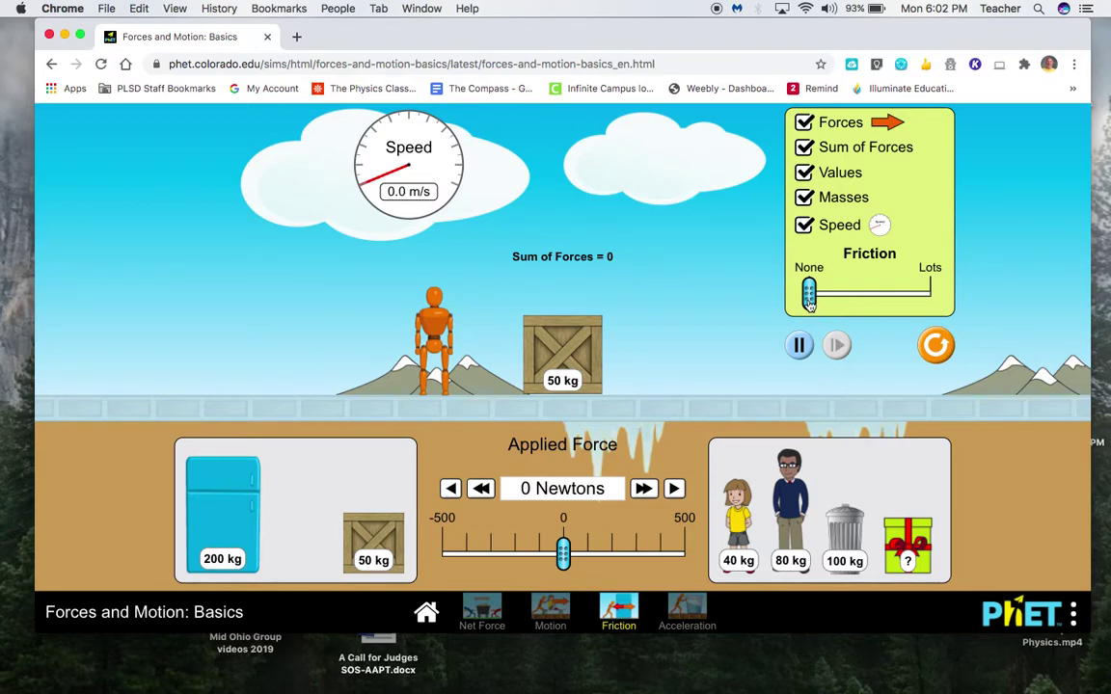
drag(809, 301, 837, 302)
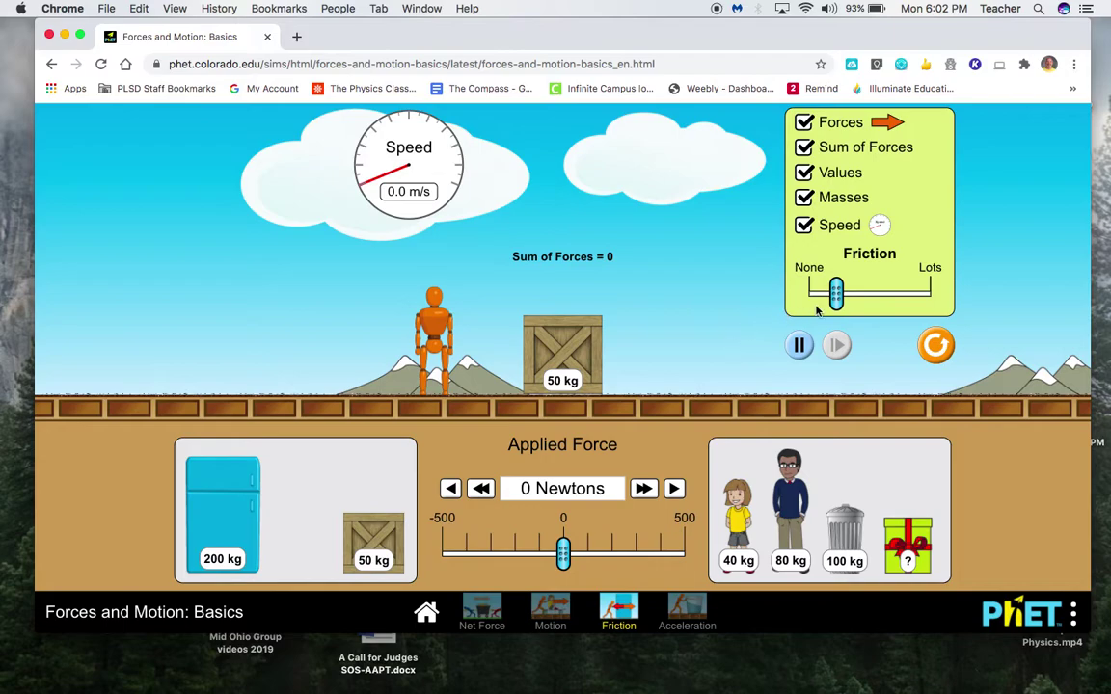
drag(837, 303, 806, 295)
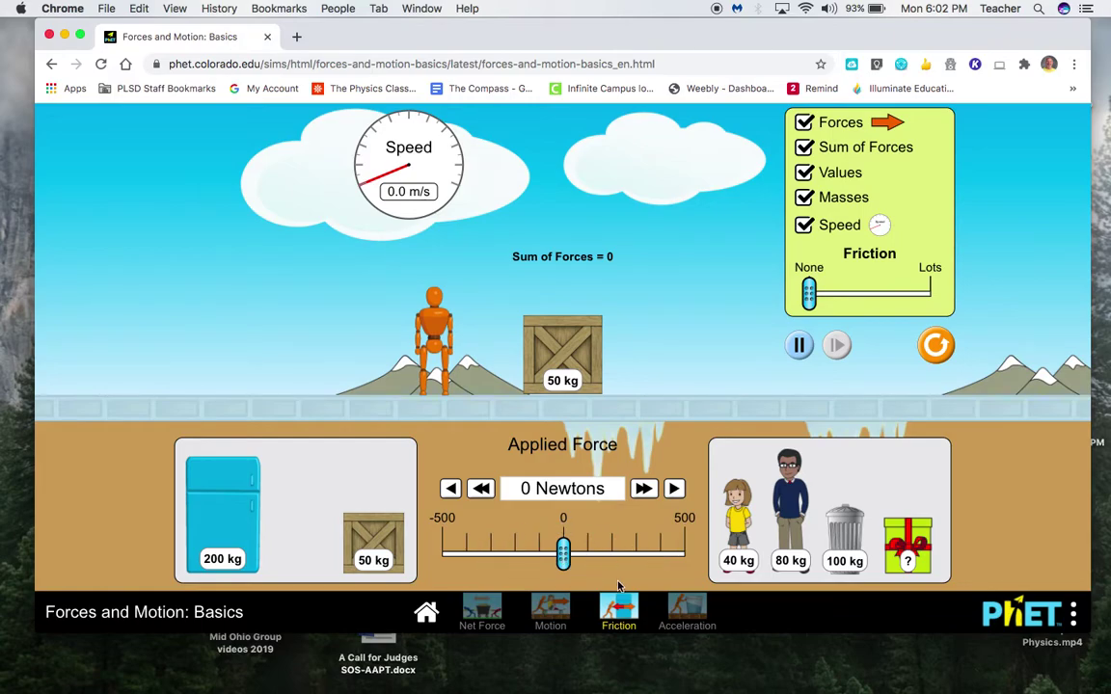
Push the 50 kg crate on ice, stepping applied force up to 107 N, then back to 0 N.
drag(564, 555, 492, 558)
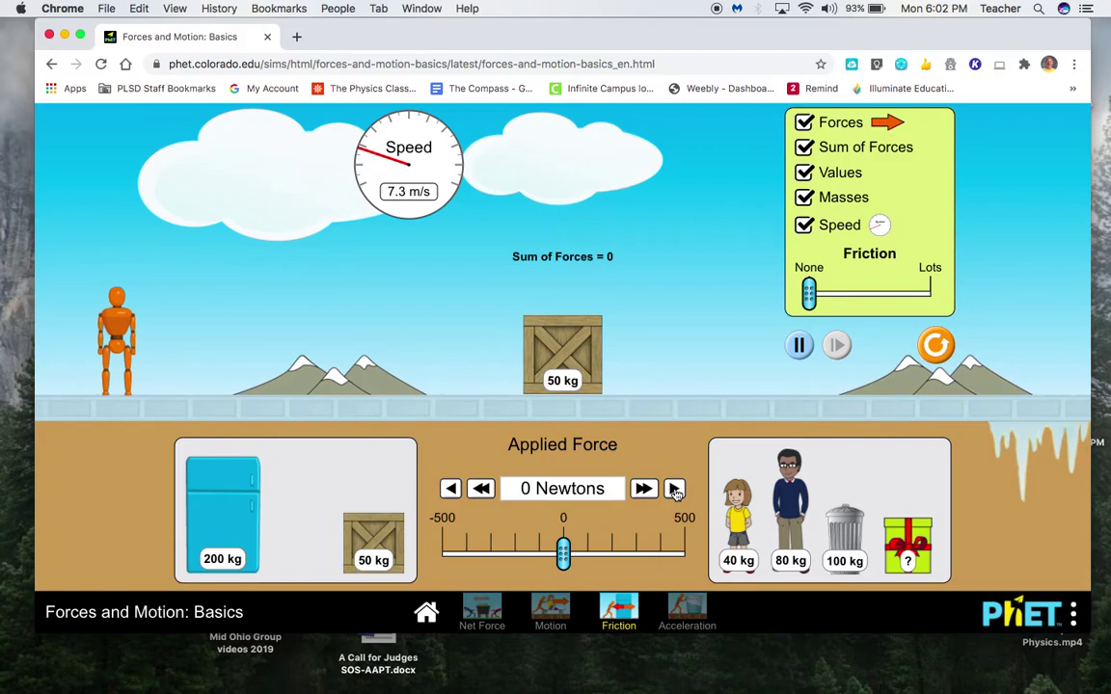
click(674, 489)
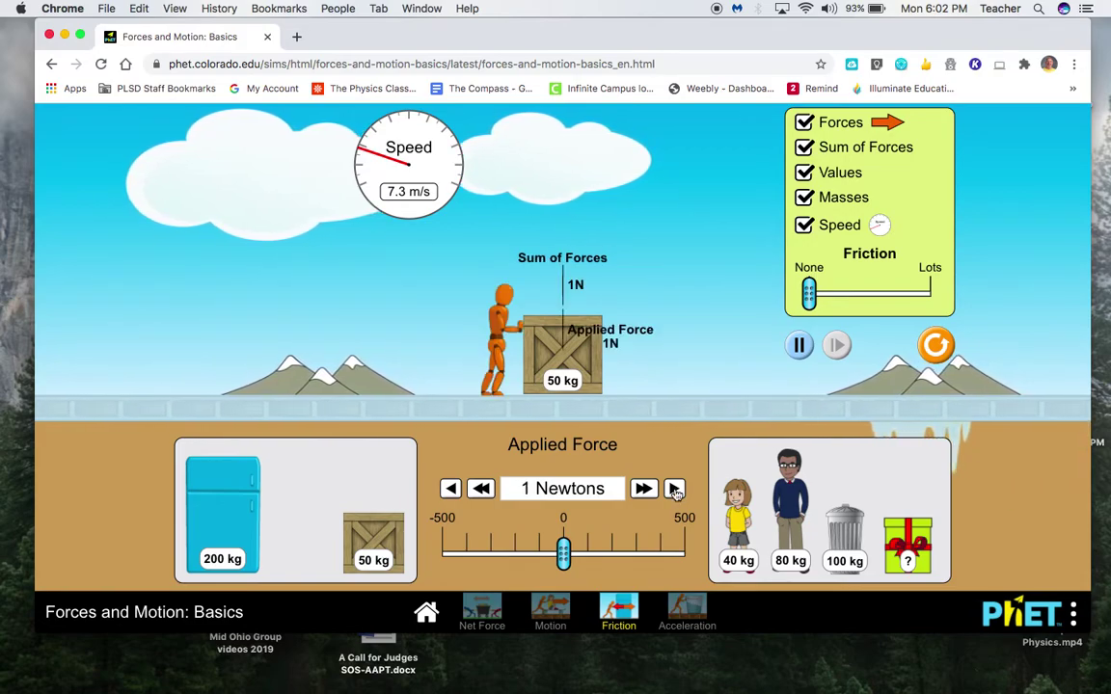
click(674, 490)
click(674, 490)
click(674, 490)
click(674, 490)
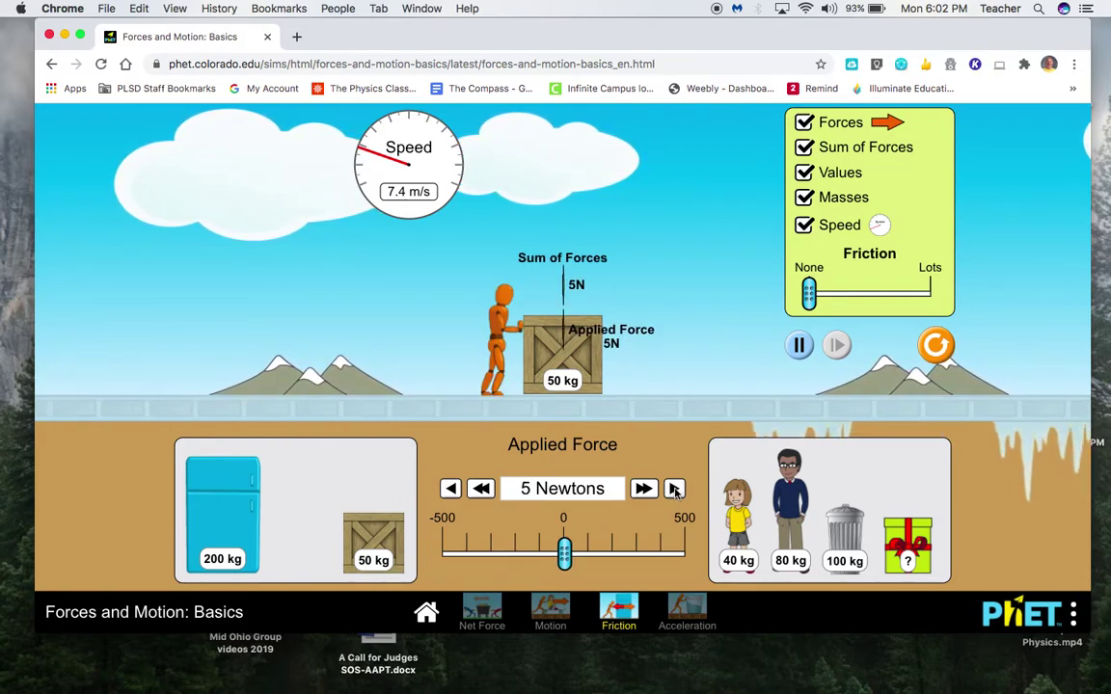
click(674, 490)
click(674, 490)
click(643, 489)
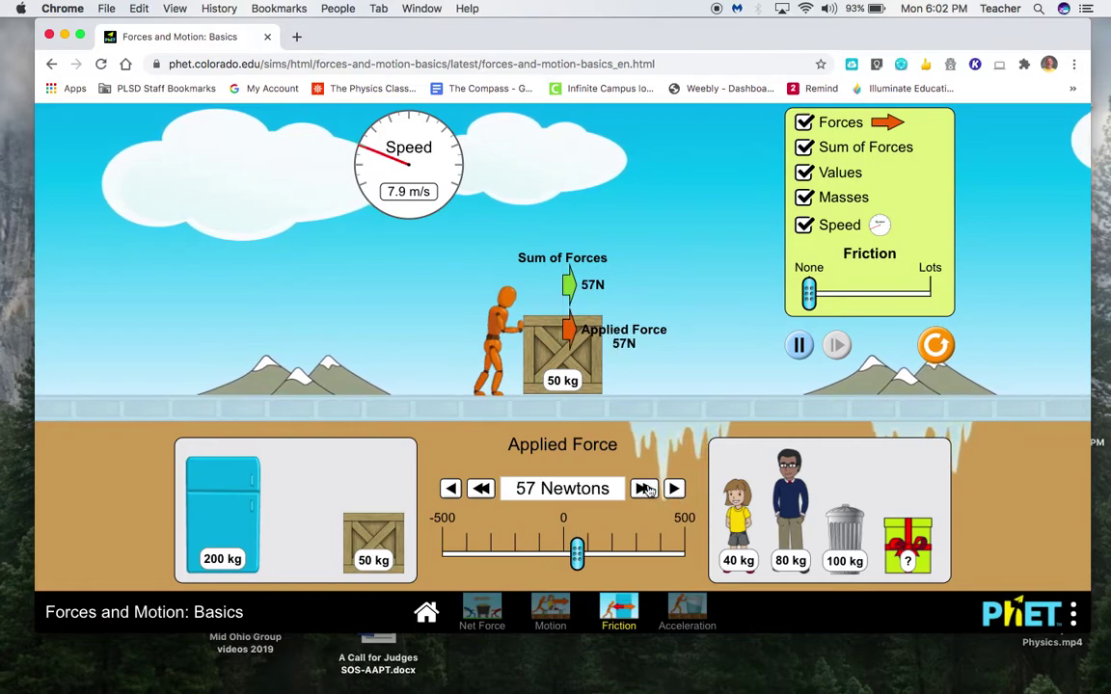
click(643, 489)
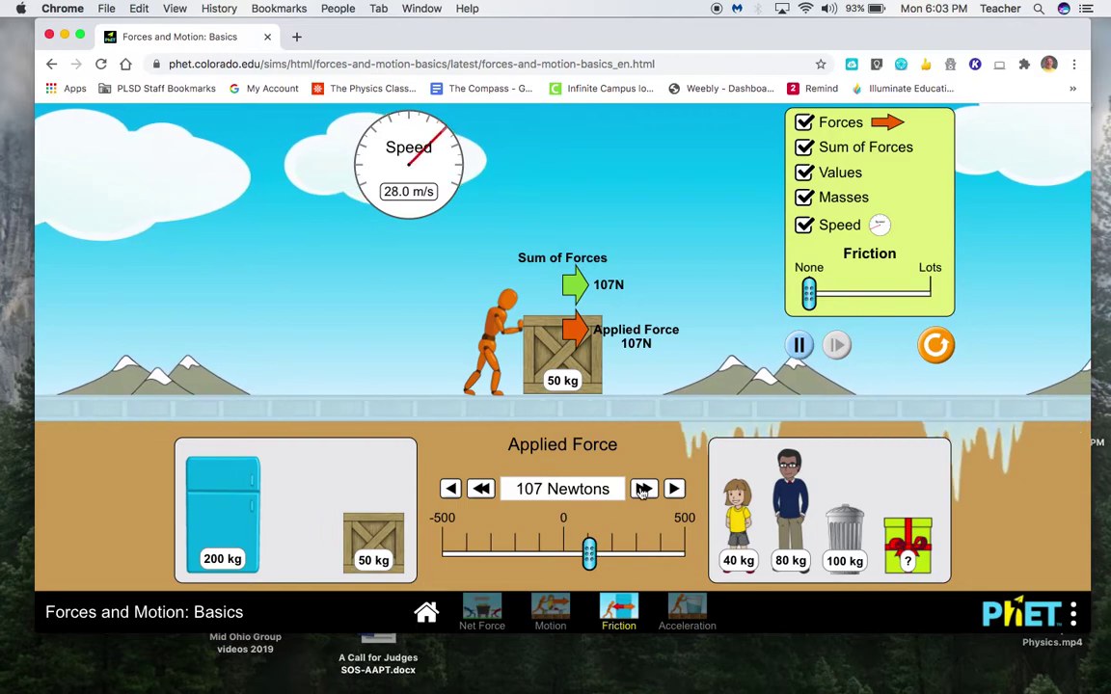
drag(590, 553, 563, 555)
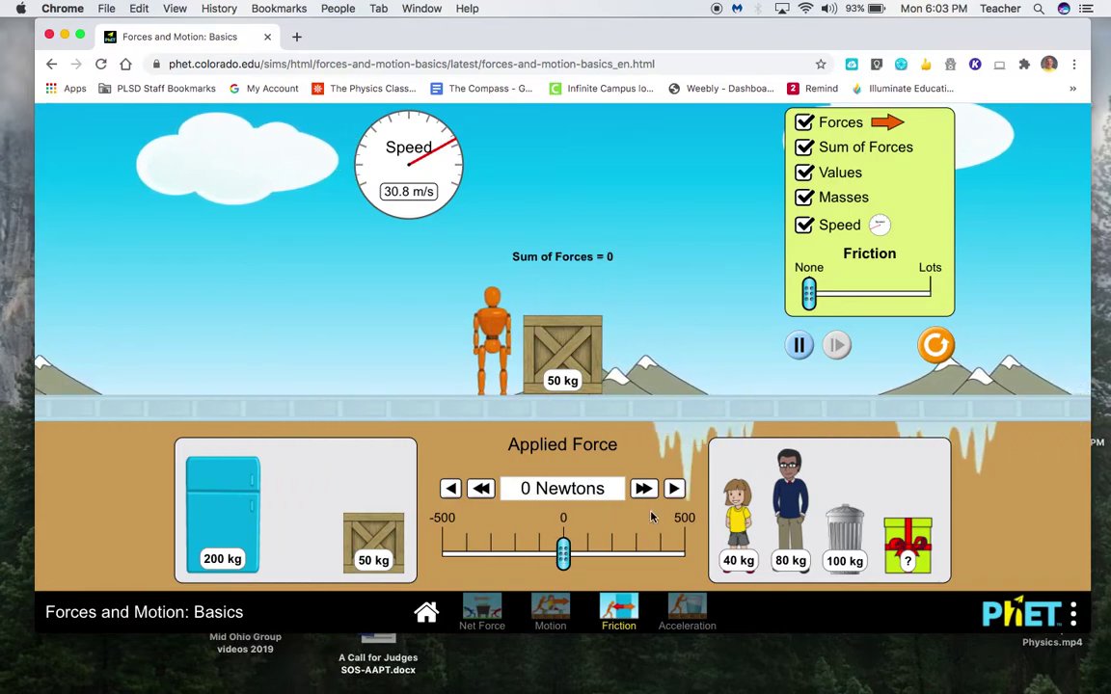
Push the crate with the full 500 N applied force until it reaches 40 m/s.
click(676, 490)
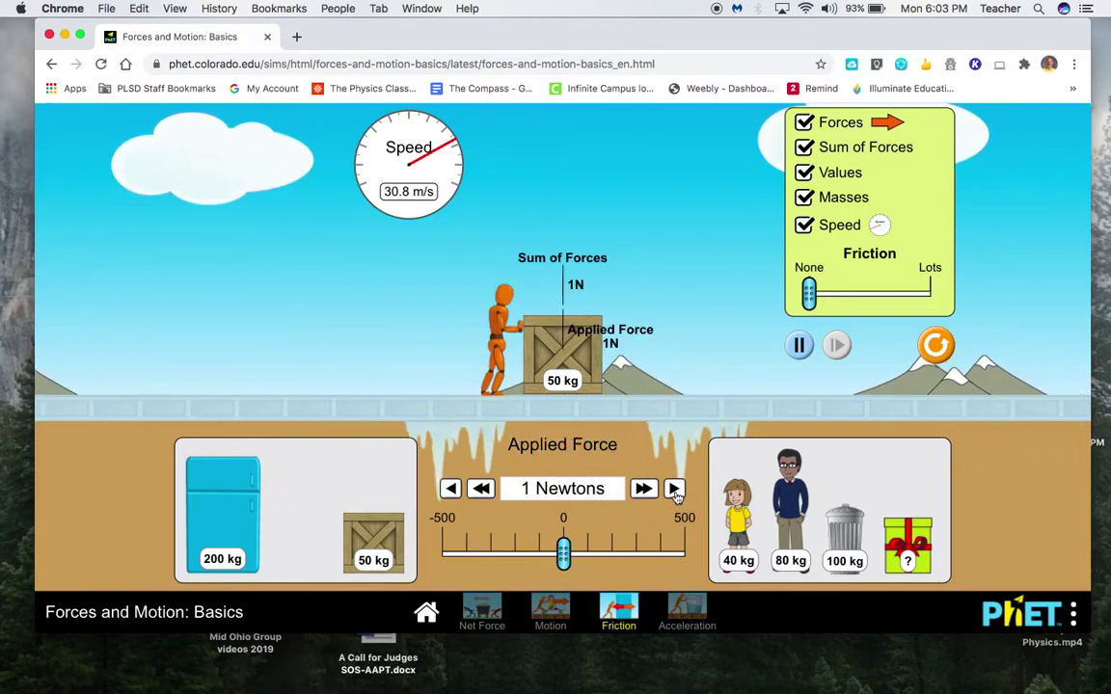
click(452, 489)
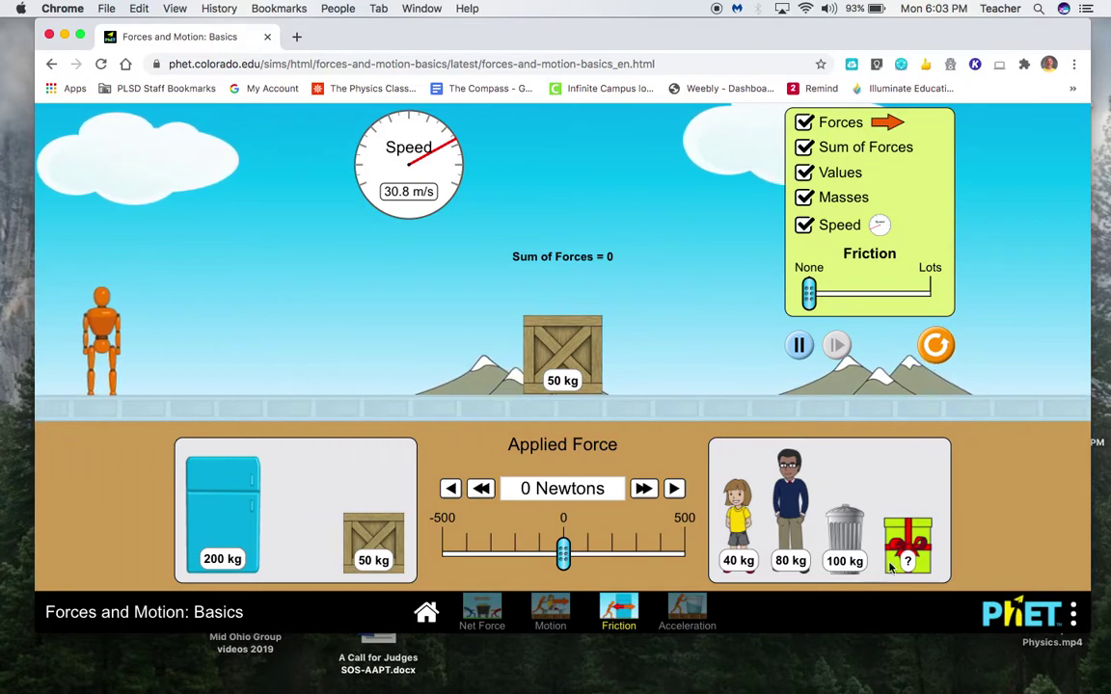
drag(845, 532, 851, 504)
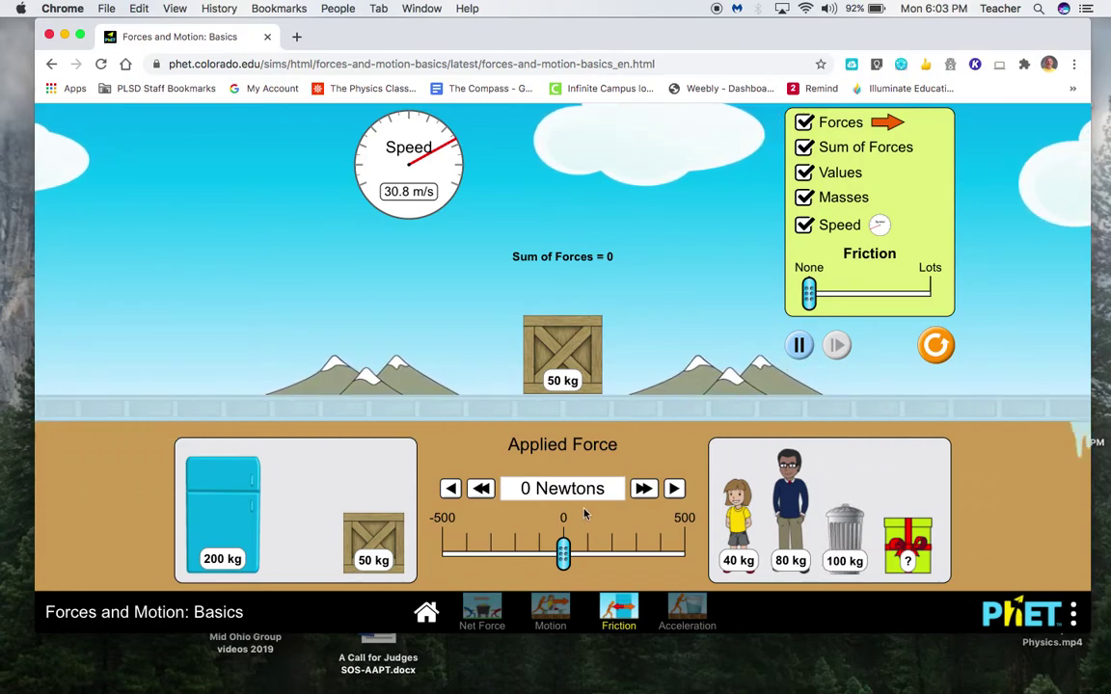
drag(565, 553, 684, 553)
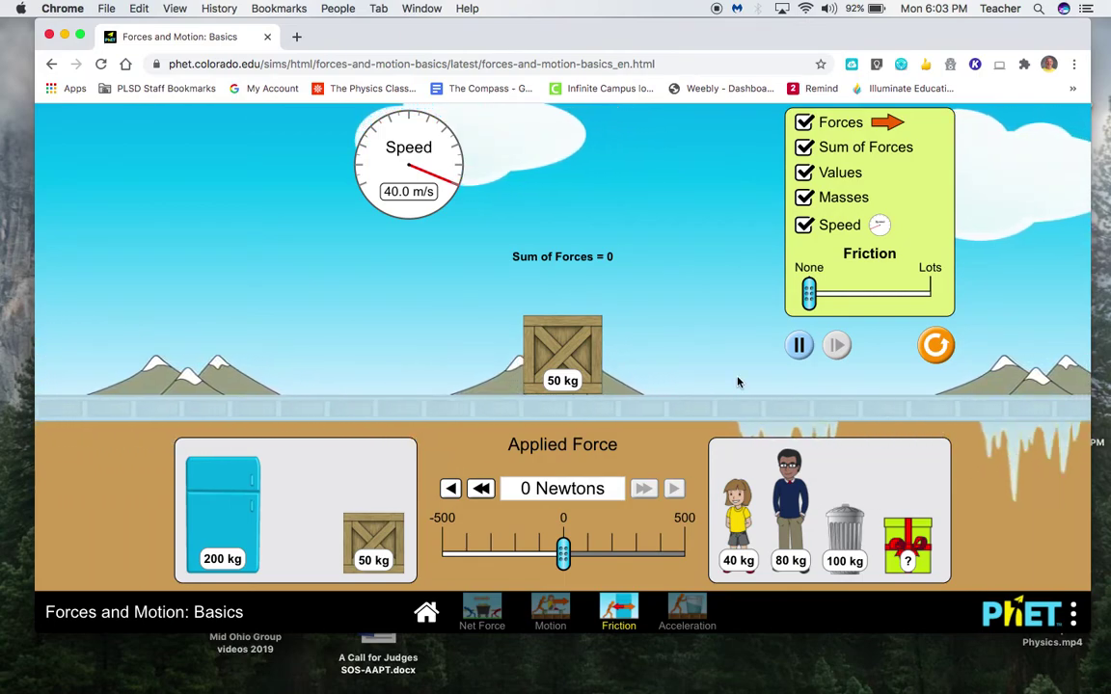
Pause and resume, then swap the moving crate for a fresh 50 kg crate at rest.
click(799, 348)
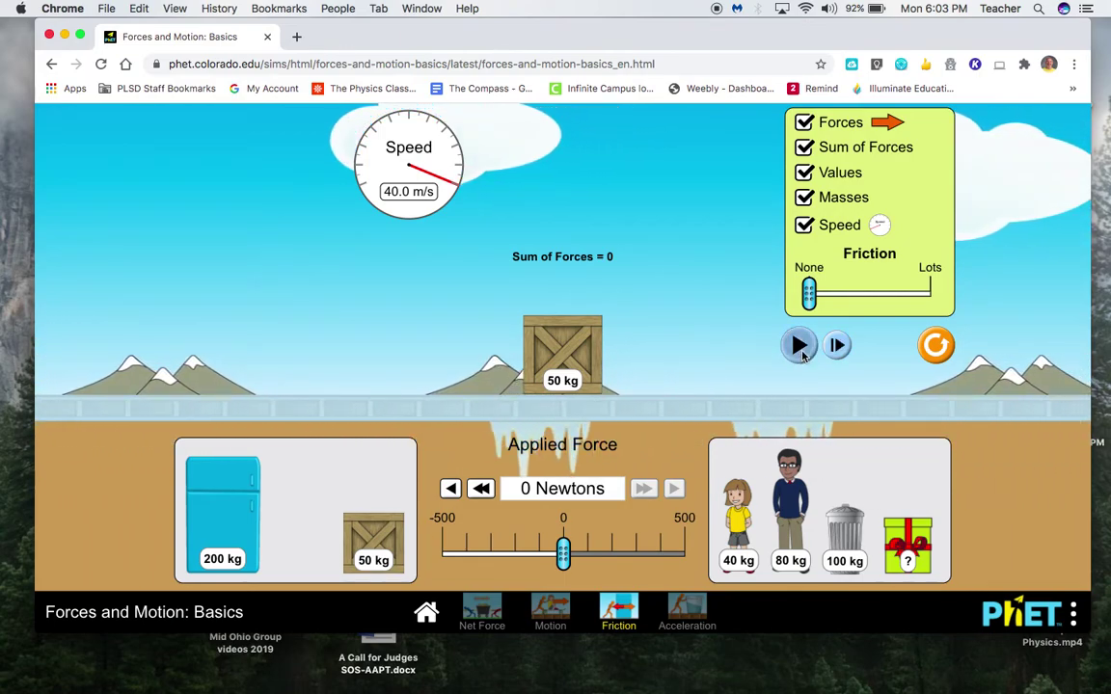
click(800, 345)
drag(546, 367, 273, 474)
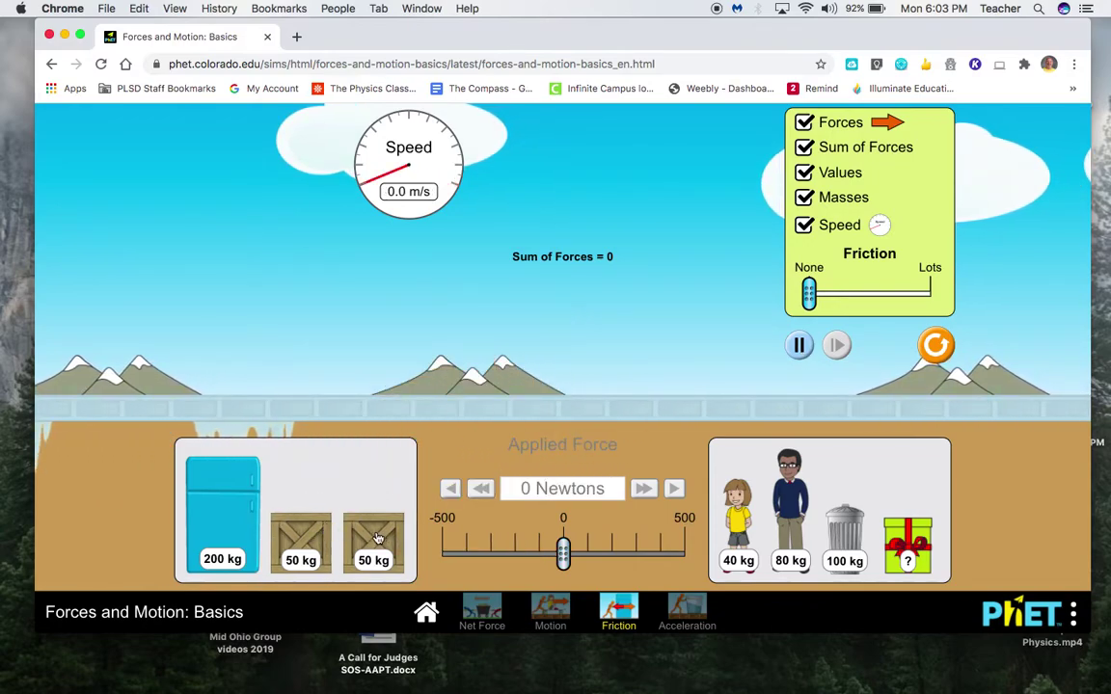
drag(377, 538, 567, 341)
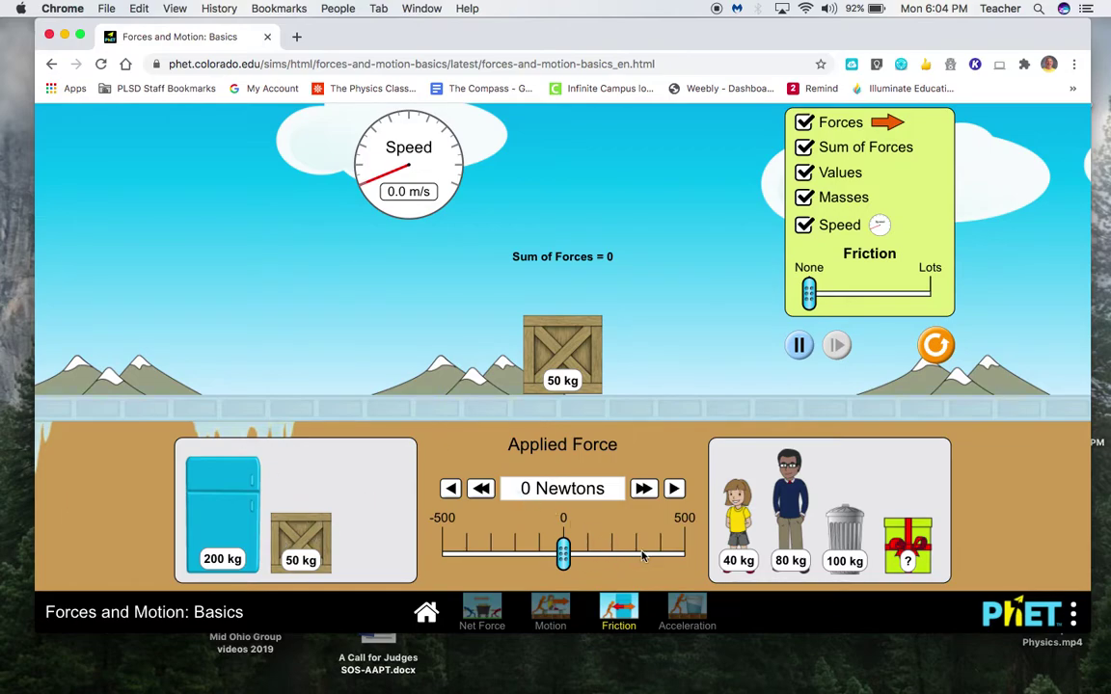
Apply 50 N to the 50 kg crate so it accelerates to 8.9 m/s.
click(644, 489)
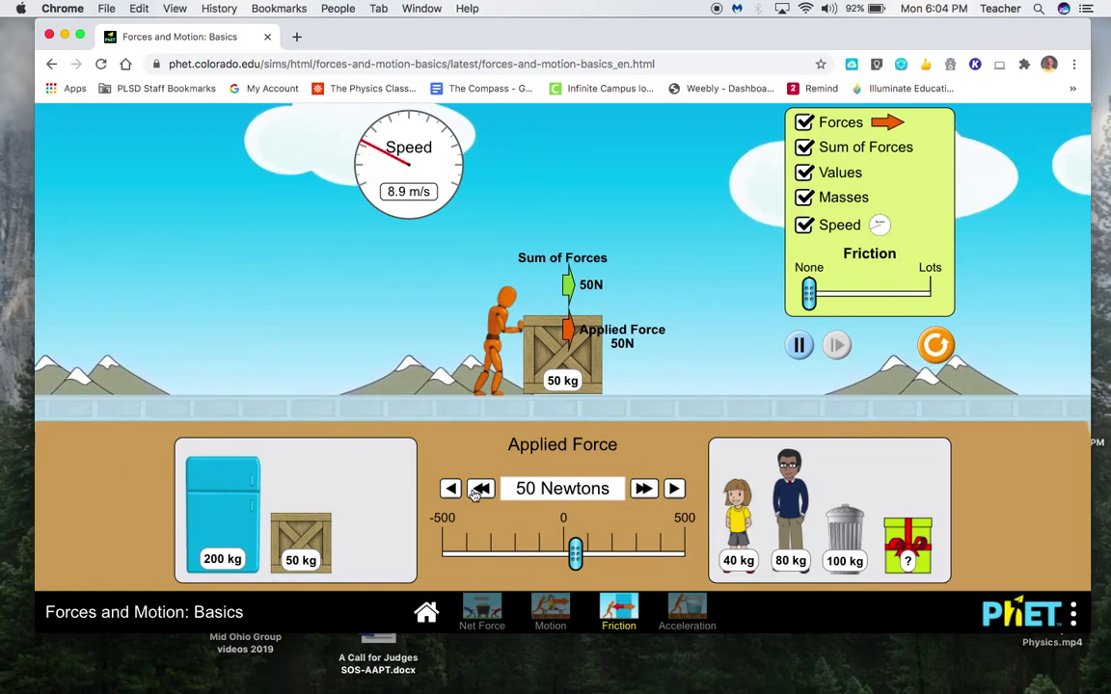
Replace the crate with the 200 kg refrigerator and push it, ramping applied force to 500 N.
drag(574, 552, 563, 553)
drag(554, 372, 334, 475)
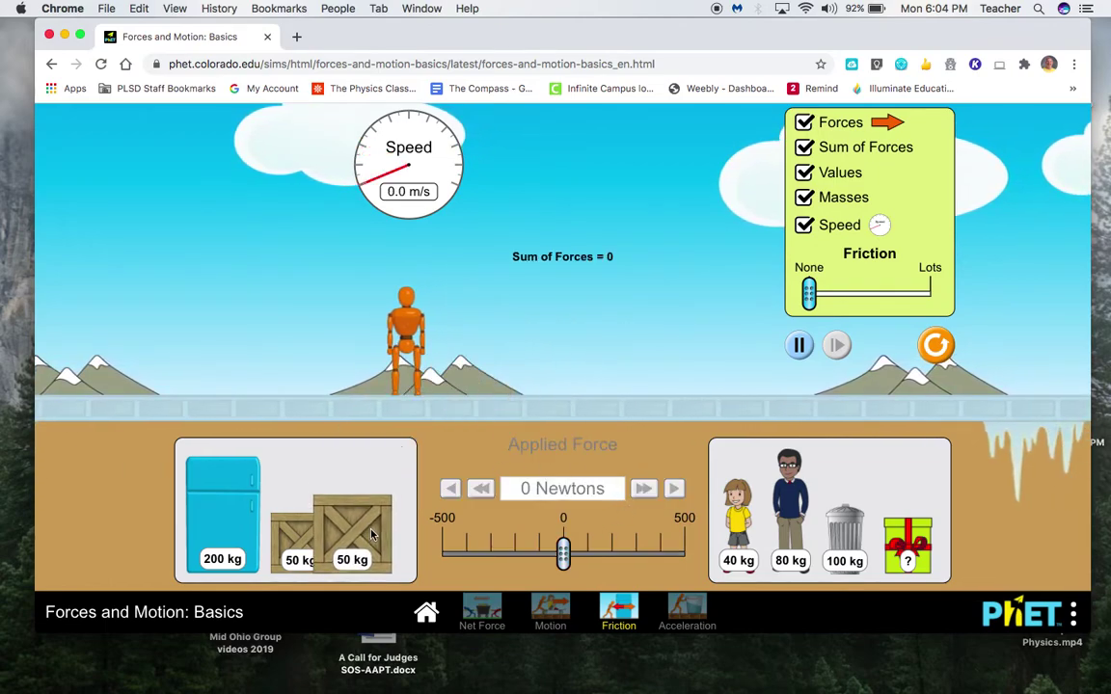
drag(217, 526, 543, 338)
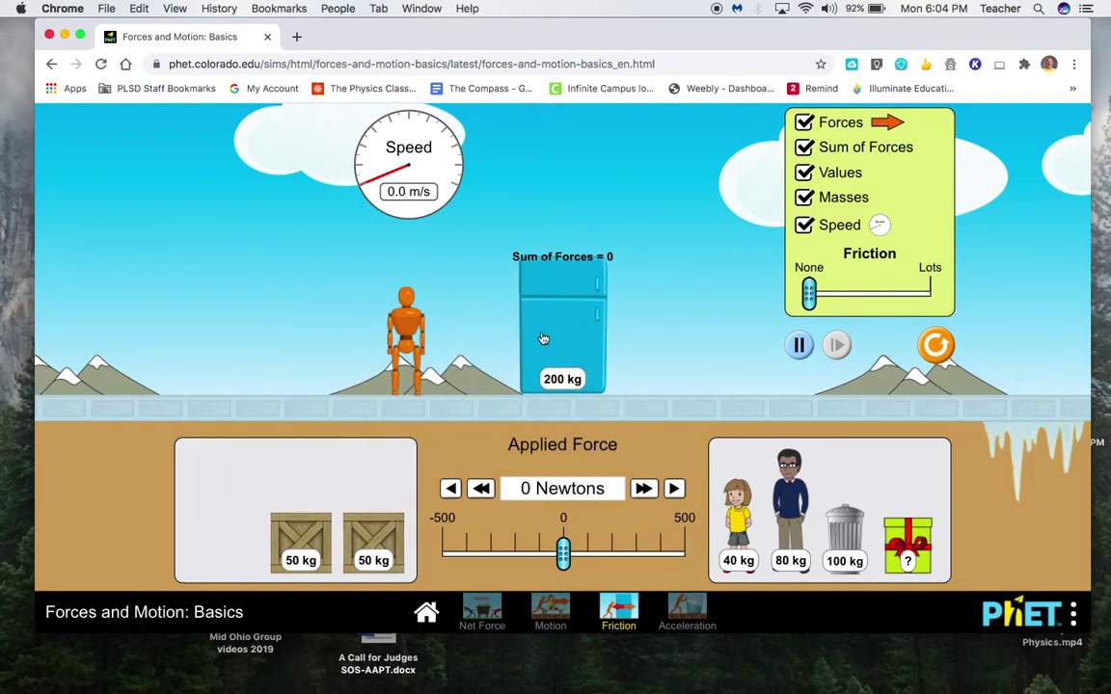
click(643, 489)
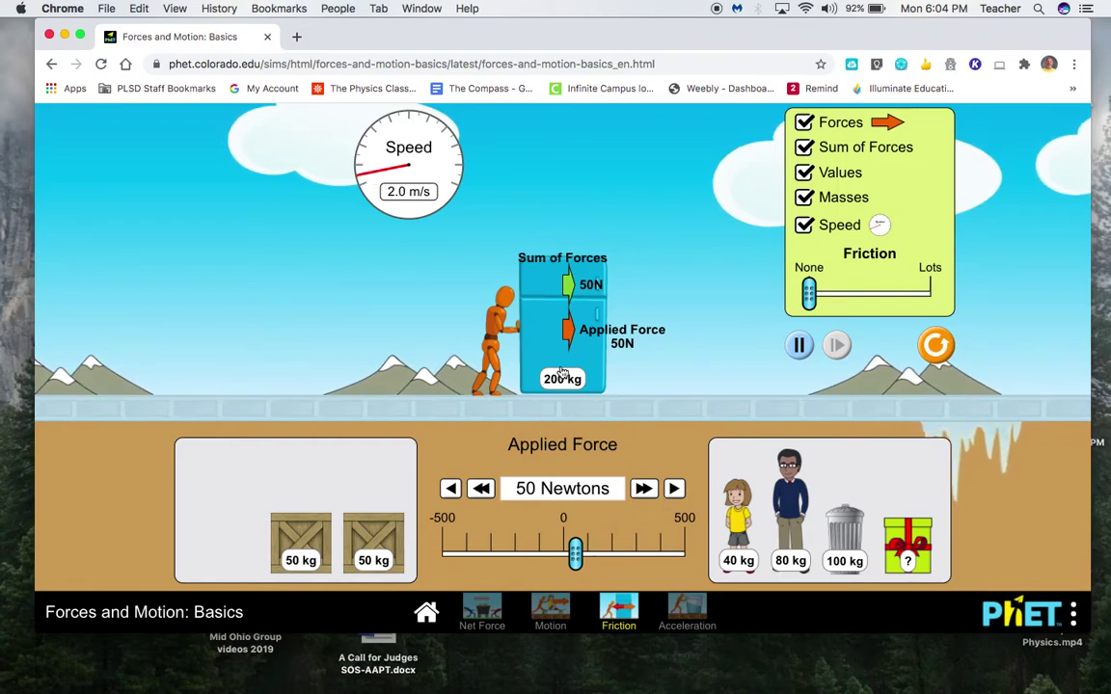
drag(571, 379, 543, 349)
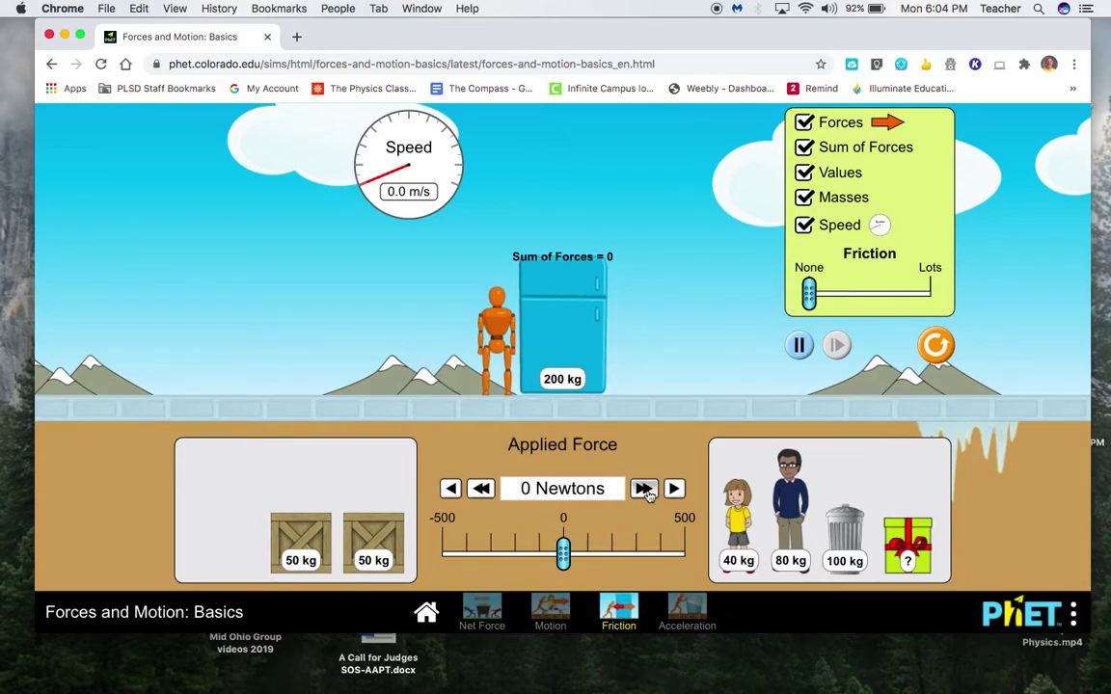
drag(644, 489, 644, 489)
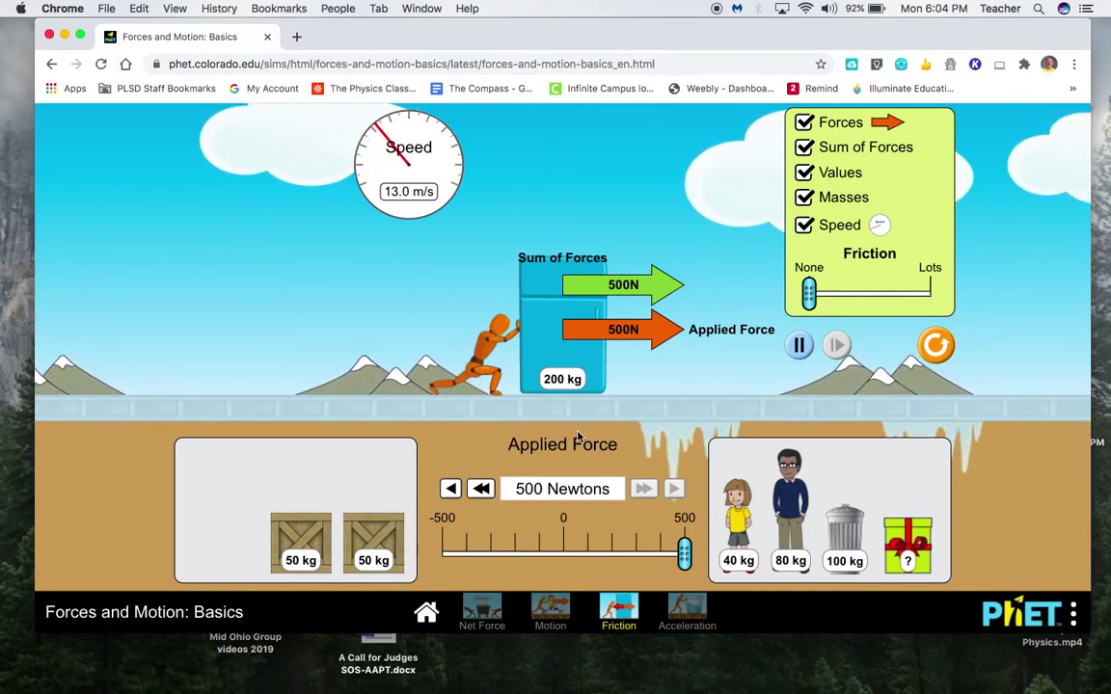
Swap in the 40 kg girl and push her with 500 N across the ice.
drag(573, 368, 224, 525)
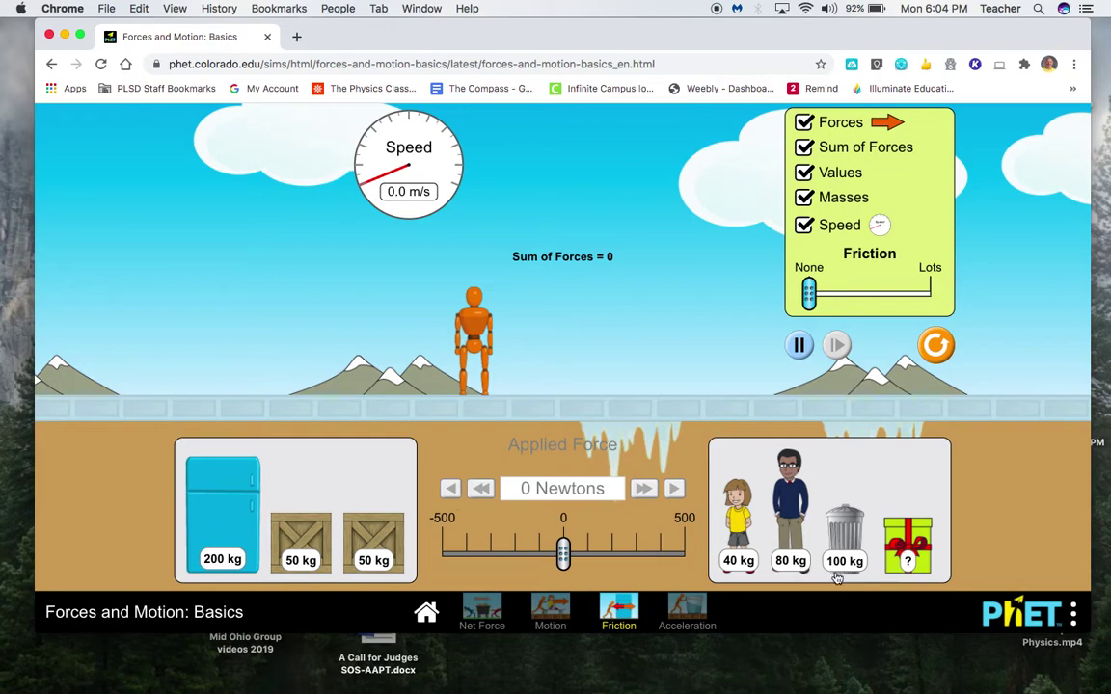
drag(753, 535, 548, 349)
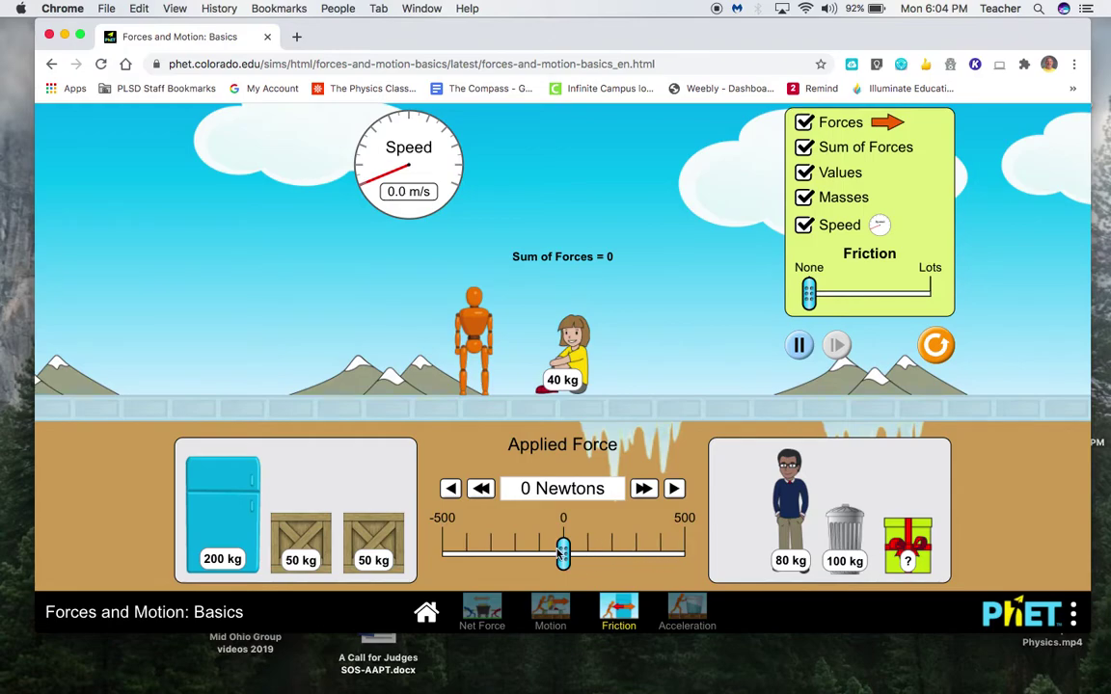
drag(563, 557, 684, 554)
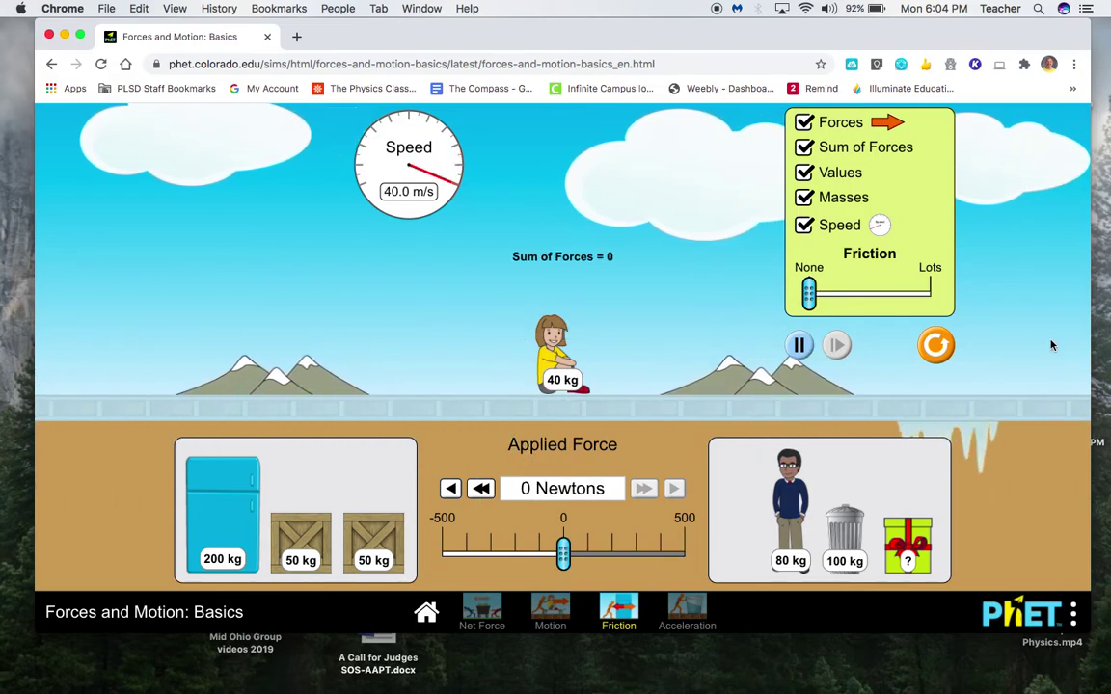
Reset All, show masses and speedometer, slide friction toward None, then reset again with Alt+R.
click(935, 344)
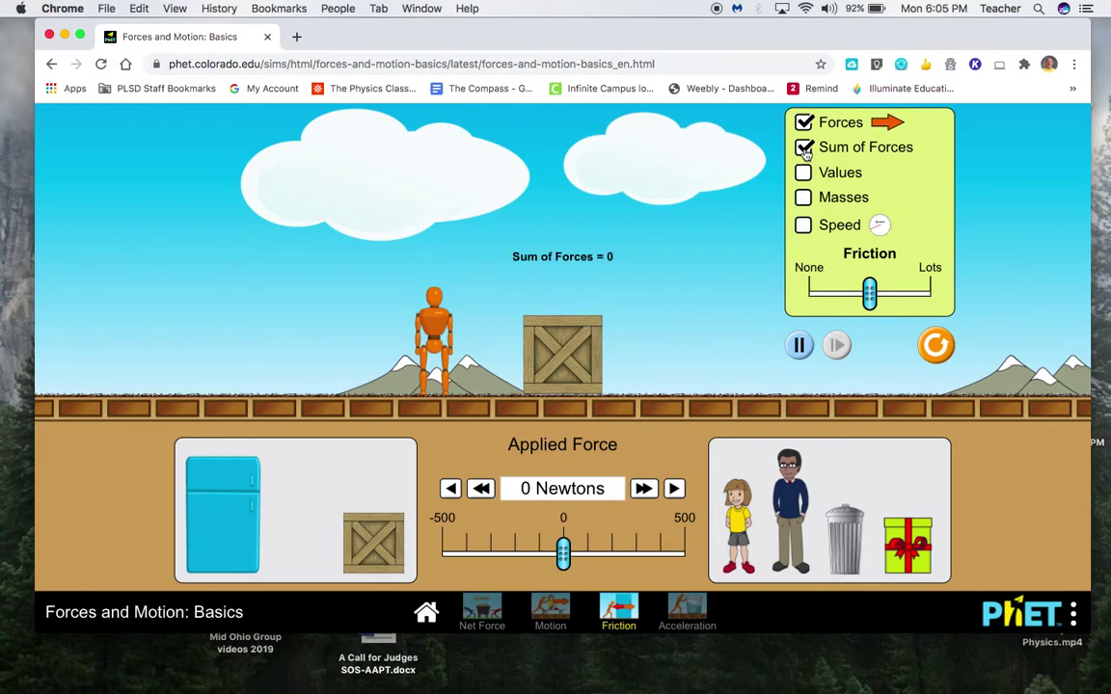
click(803, 198)
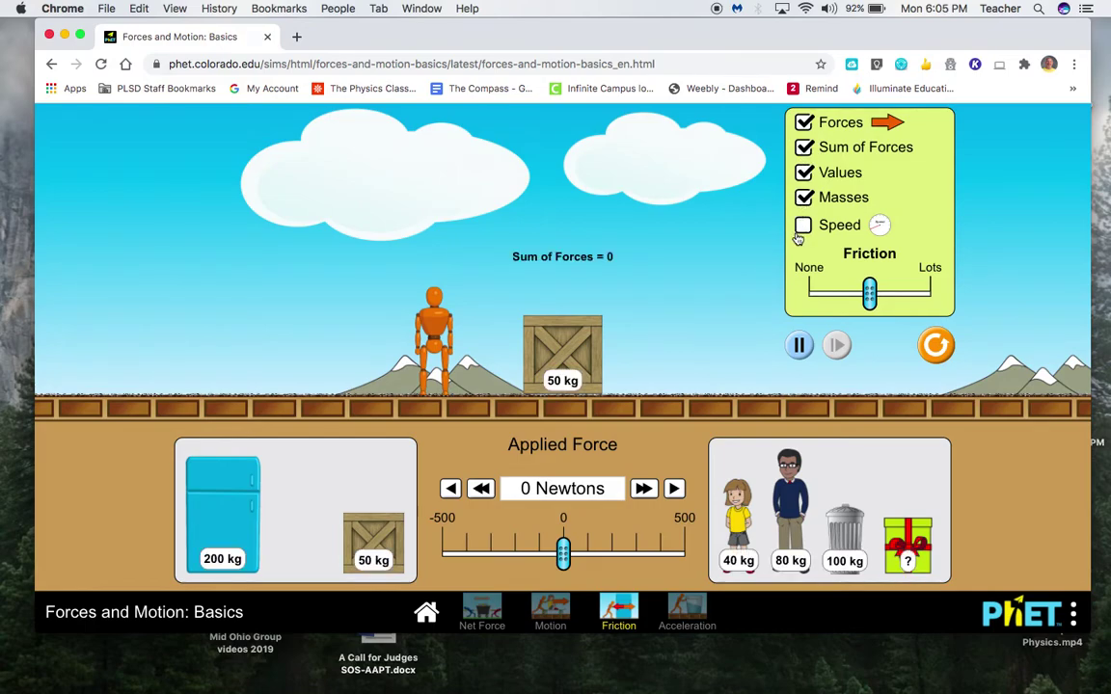
click(802, 227)
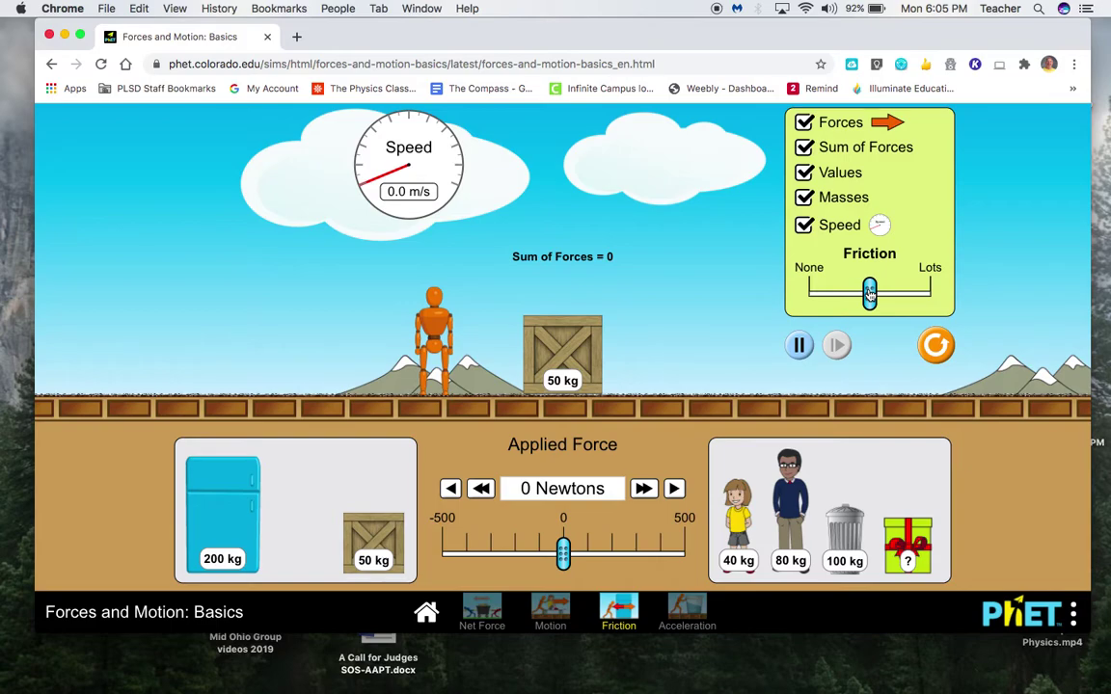
drag(867, 295, 935, 301)
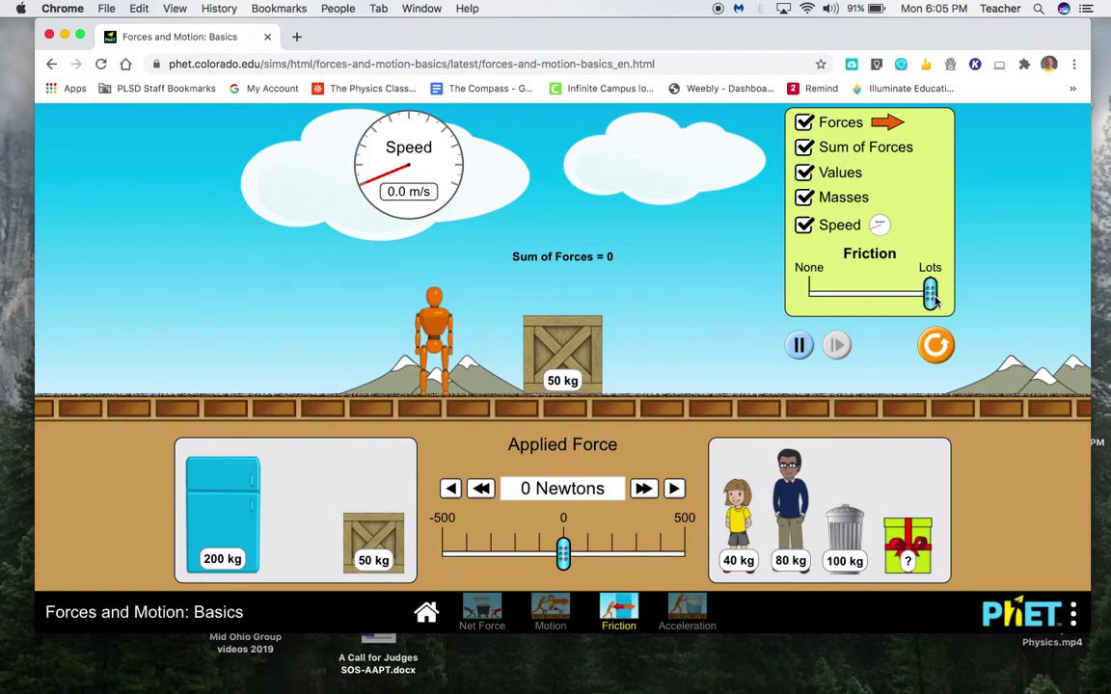
key(alt+r)
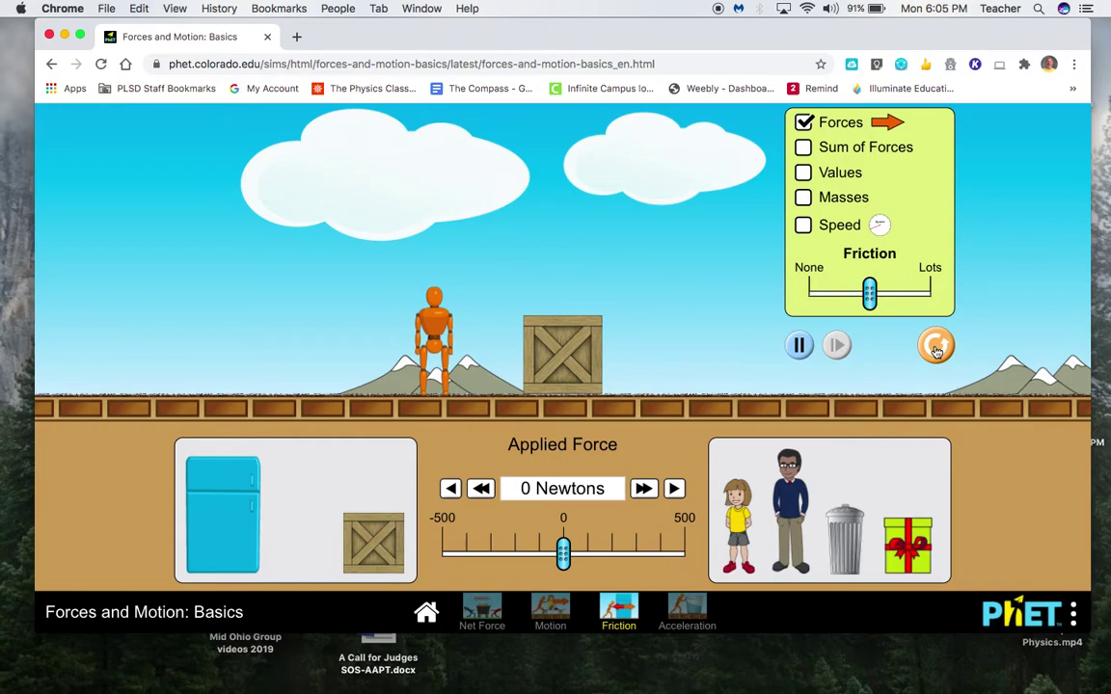
Re-enable Masses and Speed and step the applied force on the crate up to 150 N.
click(803, 197)
click(802, 225)
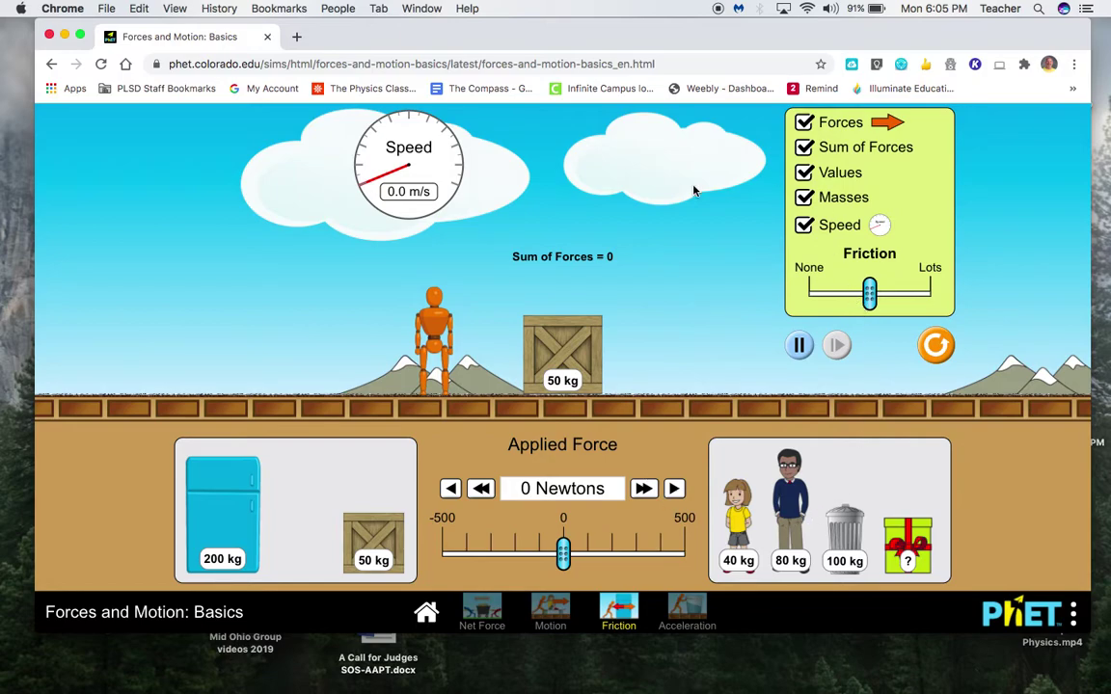
click(644, 489)
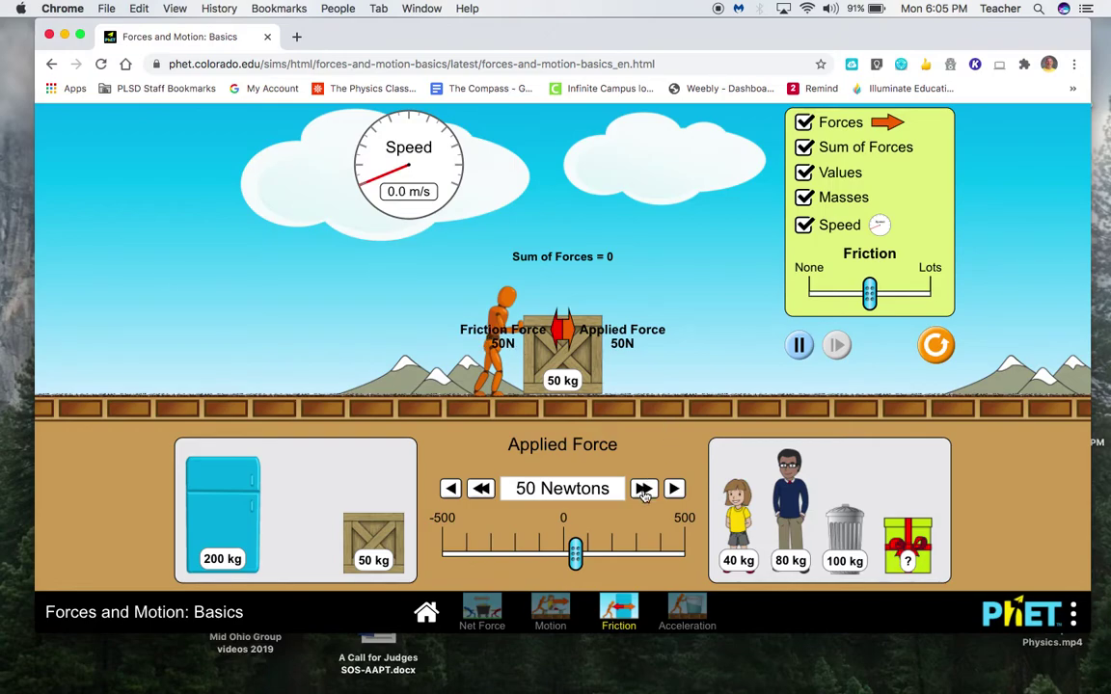
click(645, 489)
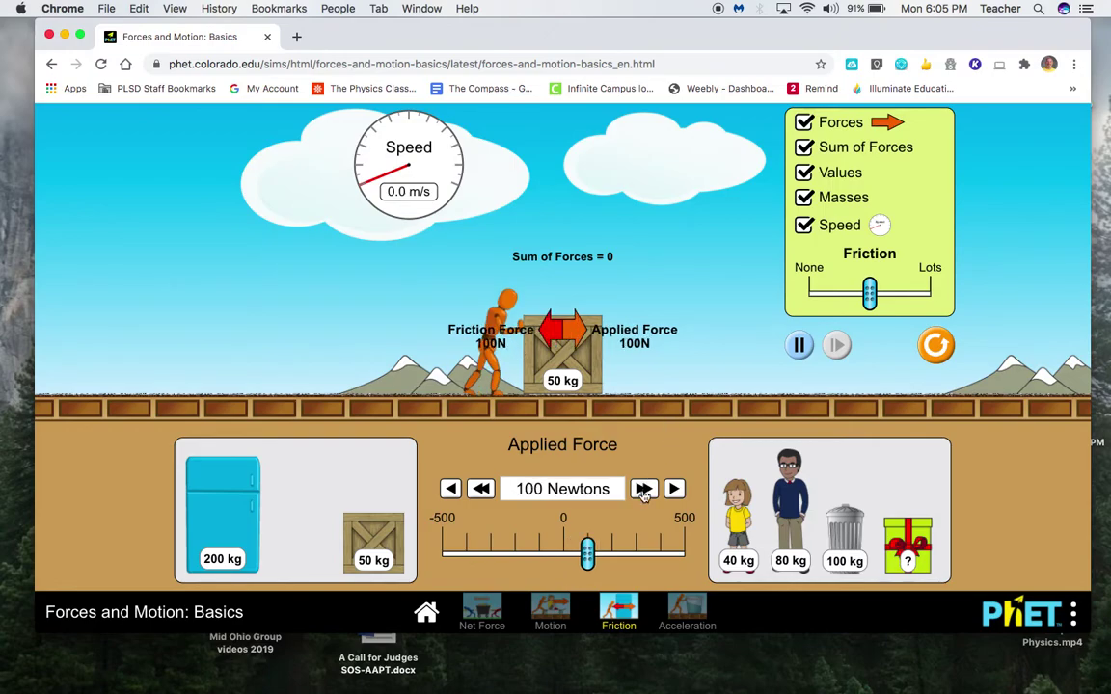
click(644, 489)
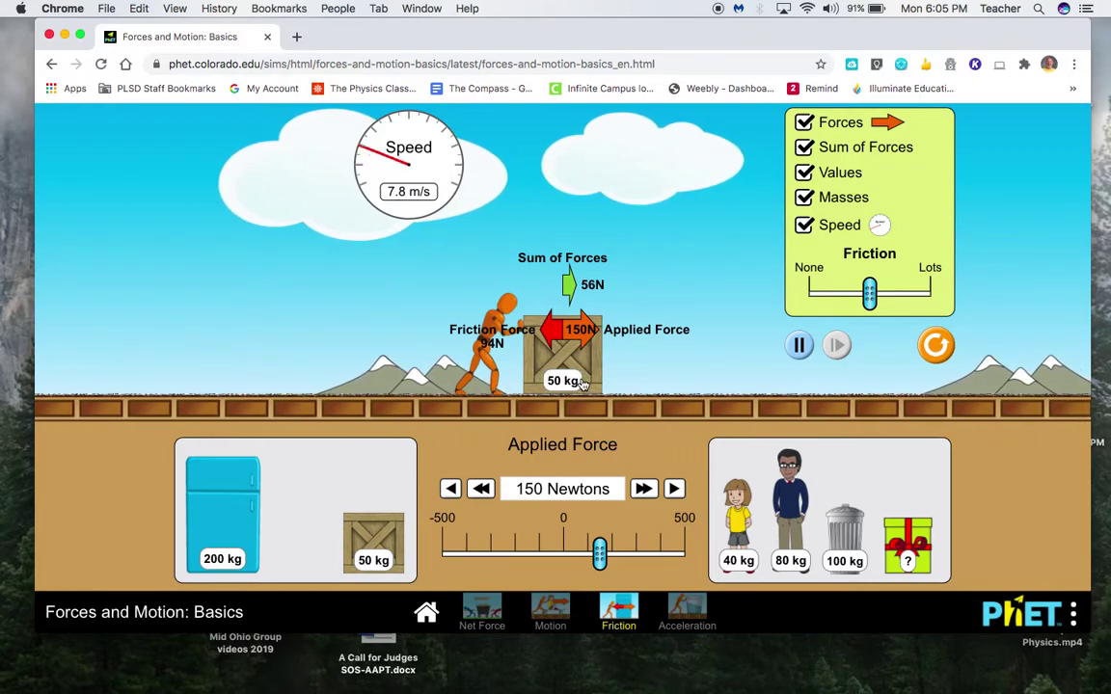
Drop to 100 N, then step applied force up to 350 N against 94 N friction.
click(481, 488)
click(644, 489)
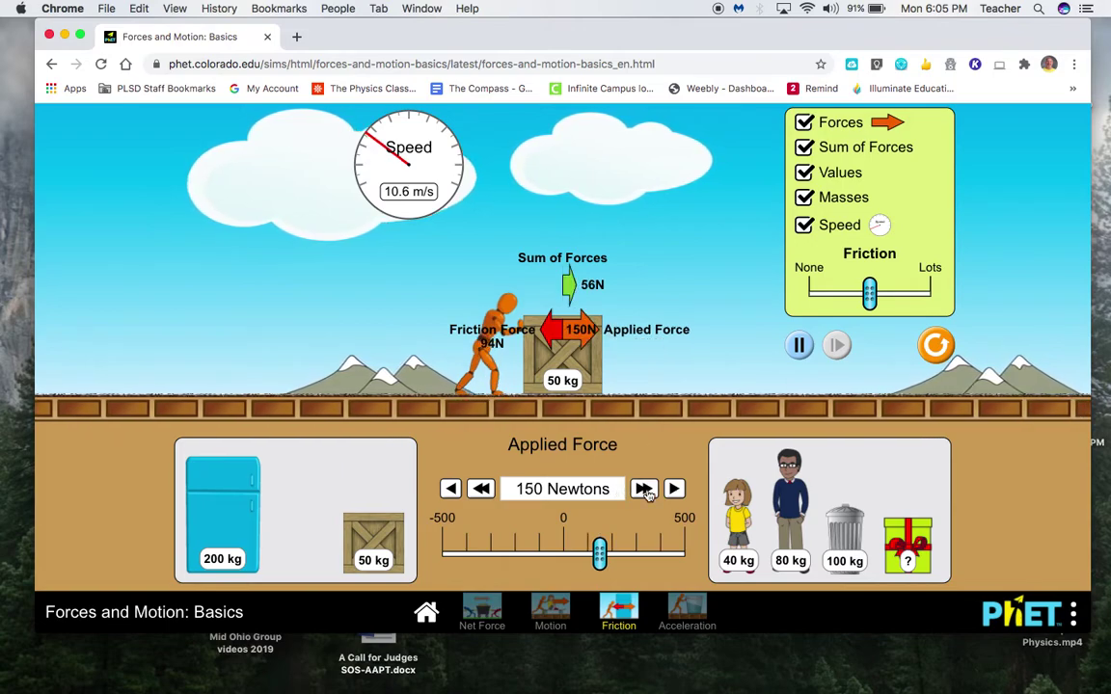
click(644, 490)
click(645, 490)
click(644, 490)
click(644, 490)
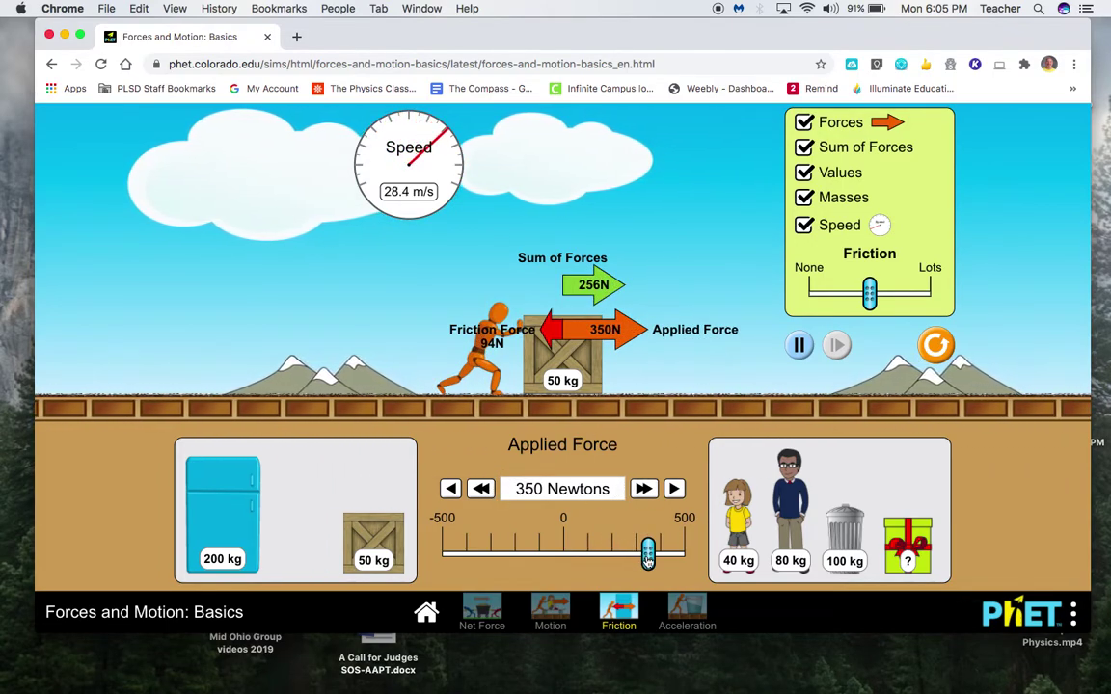
Drag applied force down from 350 N so friction stops the crate at 0.0 m/s.
drag(648, 553, 563, 562)
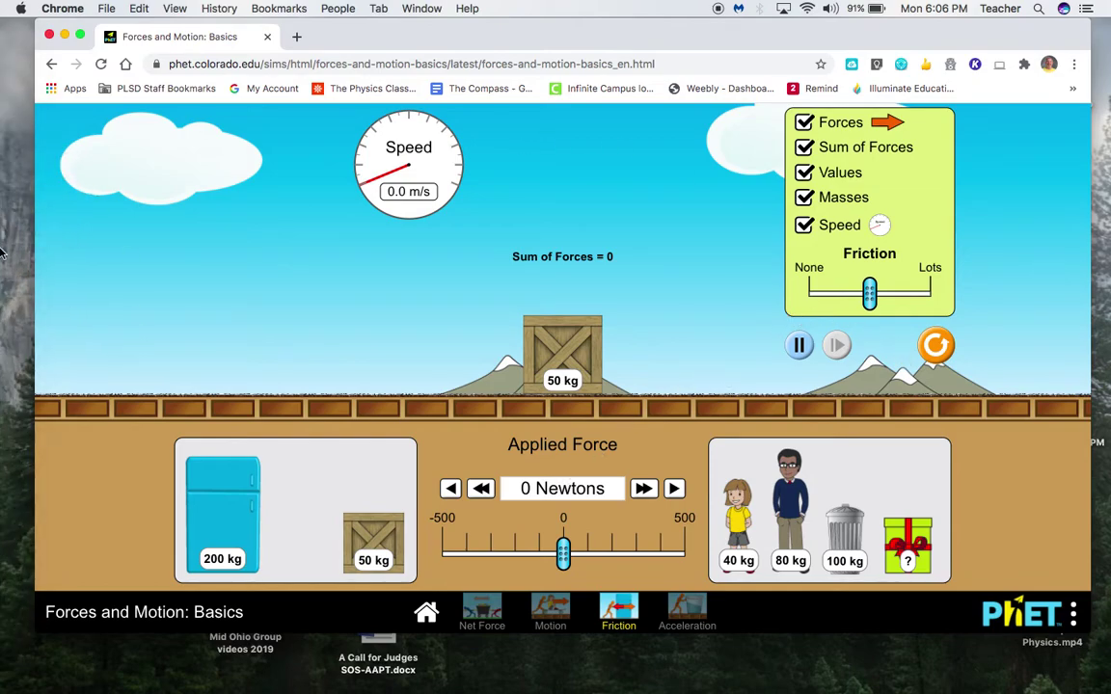
Return the 50 kg crate from the ground to the left object tray, leaving the ground empty.
mouse_move(15, 262)
drag(561, 365, 311, 552)
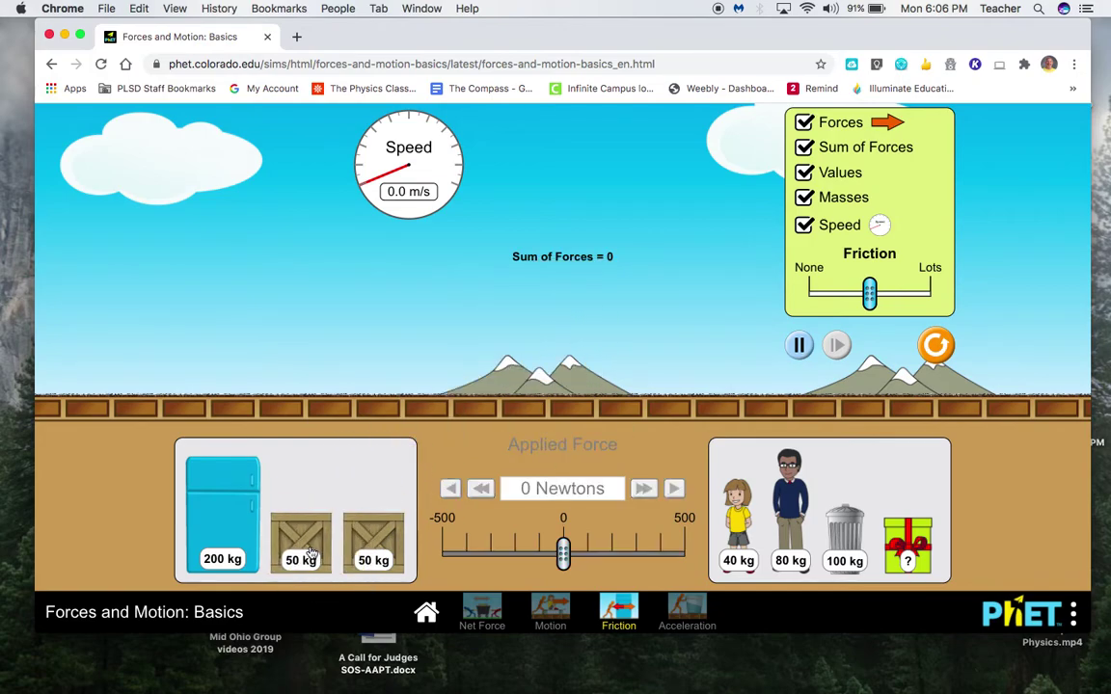
mouse_move(4, 463)
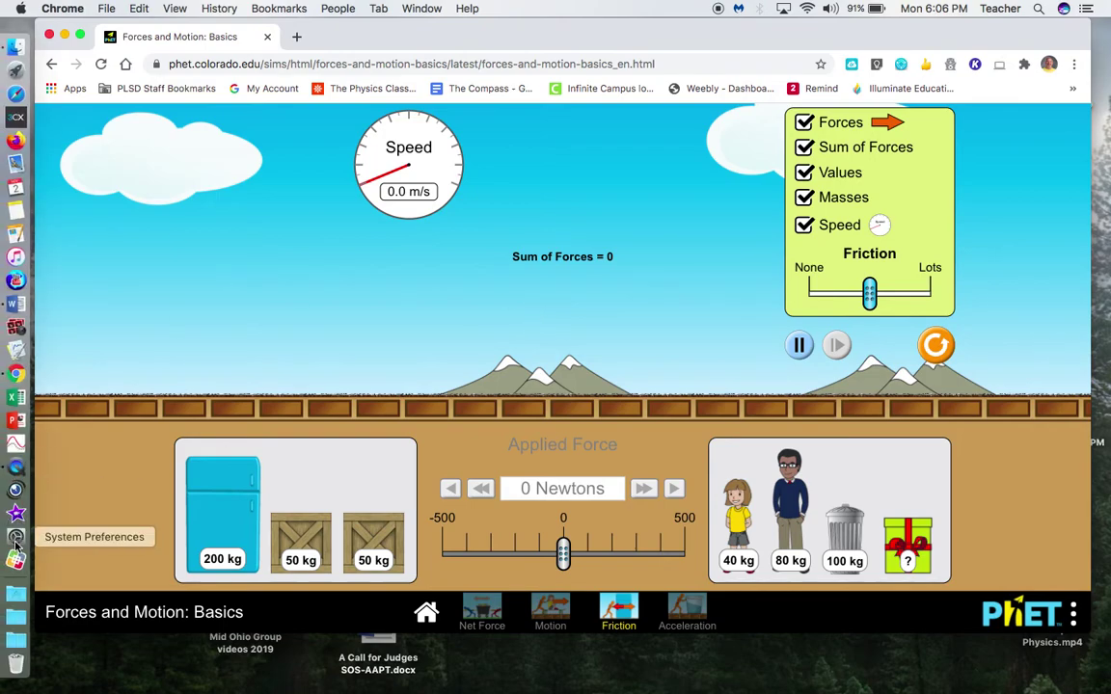